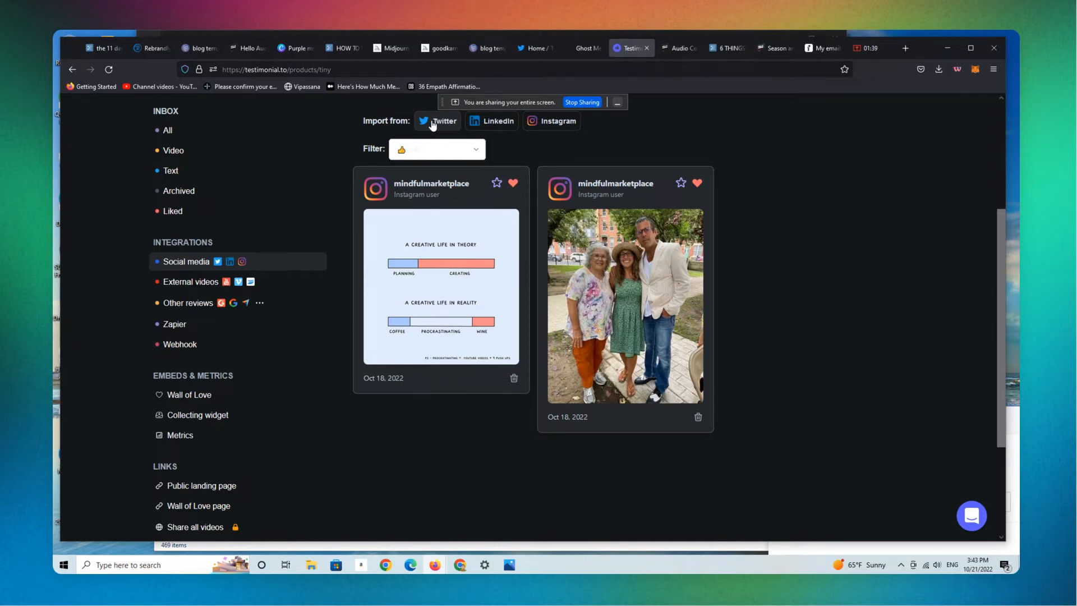
Bring up the Twitter import form, and on the Twitter page search Twemex for your own tweets with "/me"
left_click(433, 123)
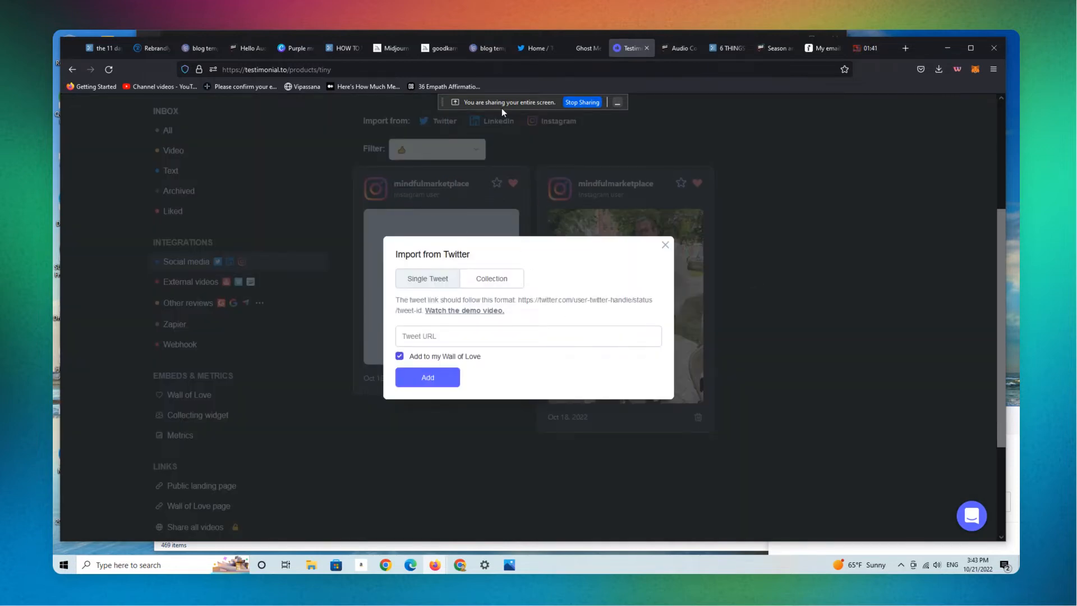
left_click(536, 49)
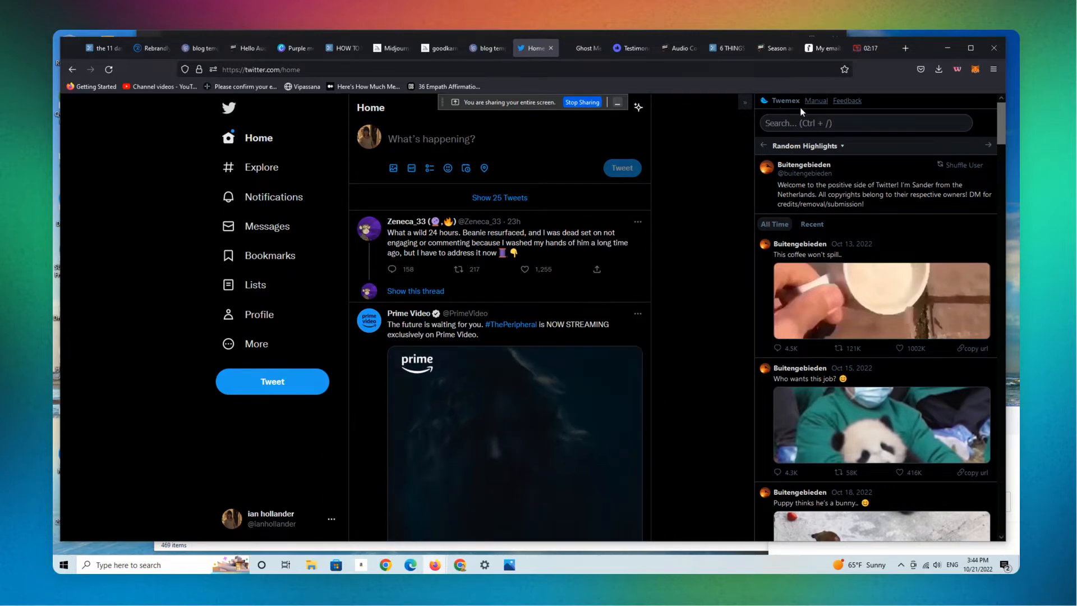
left_click(833, 120)
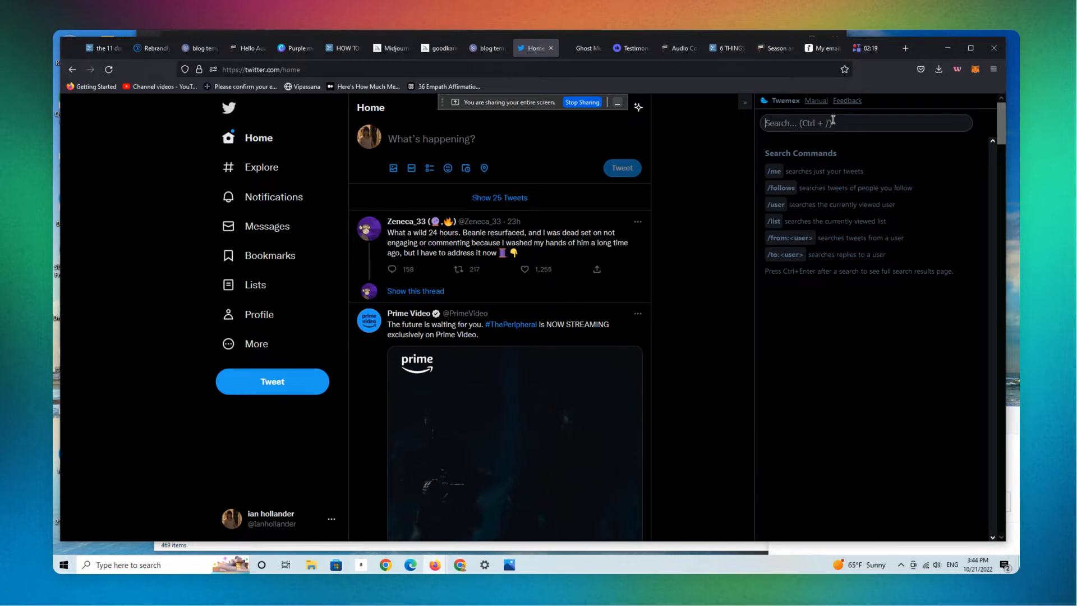
type("/")
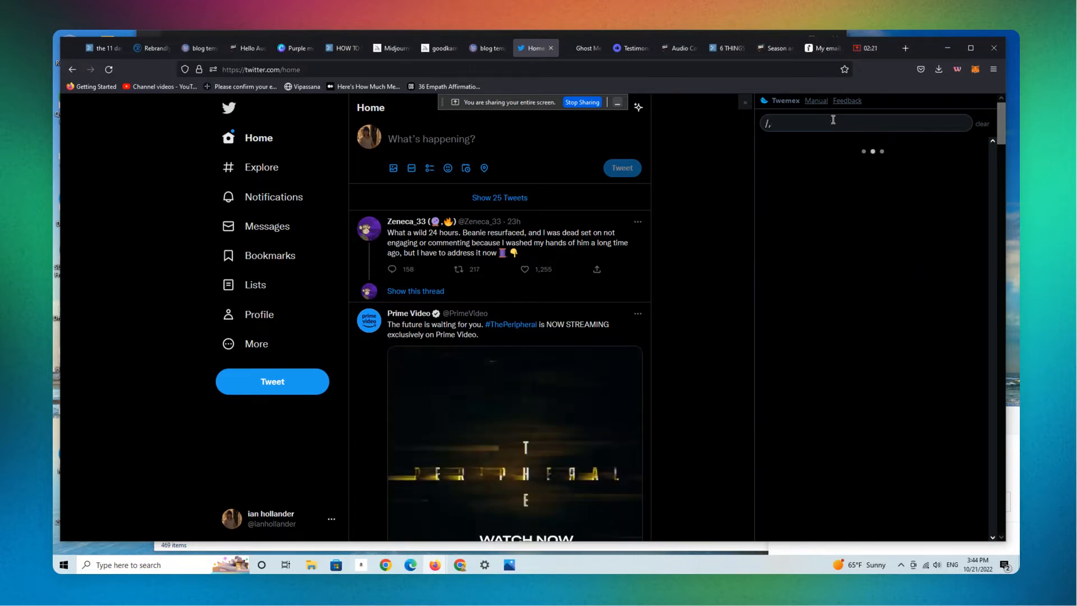
type("me")
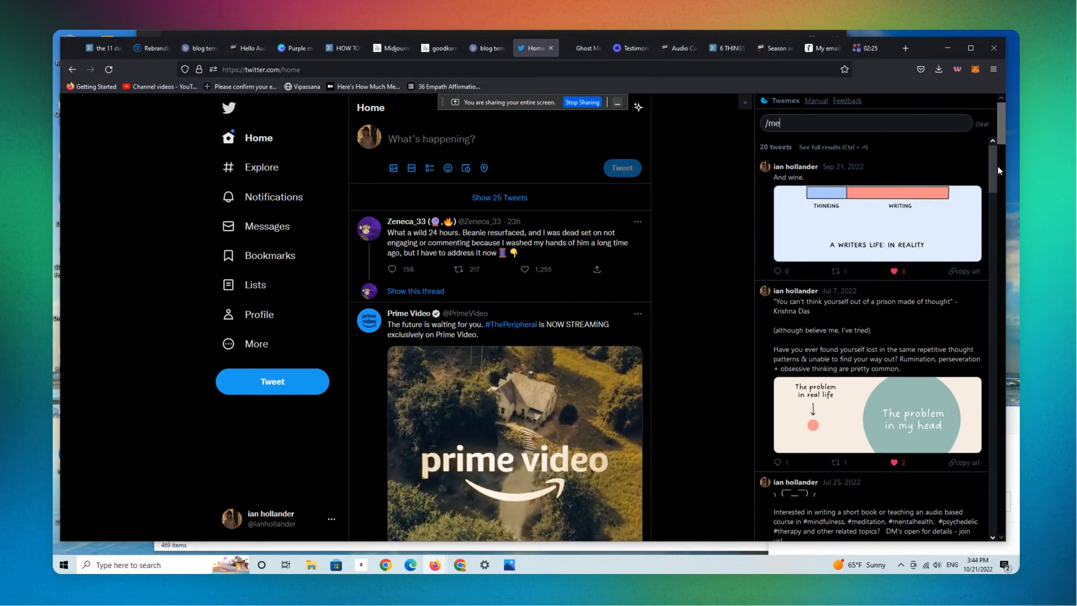
mouse_move(991, 173)
left_mouse_down()
mouse_move(994, 200)
mouse_move(994, 157)
left_mouse_up()
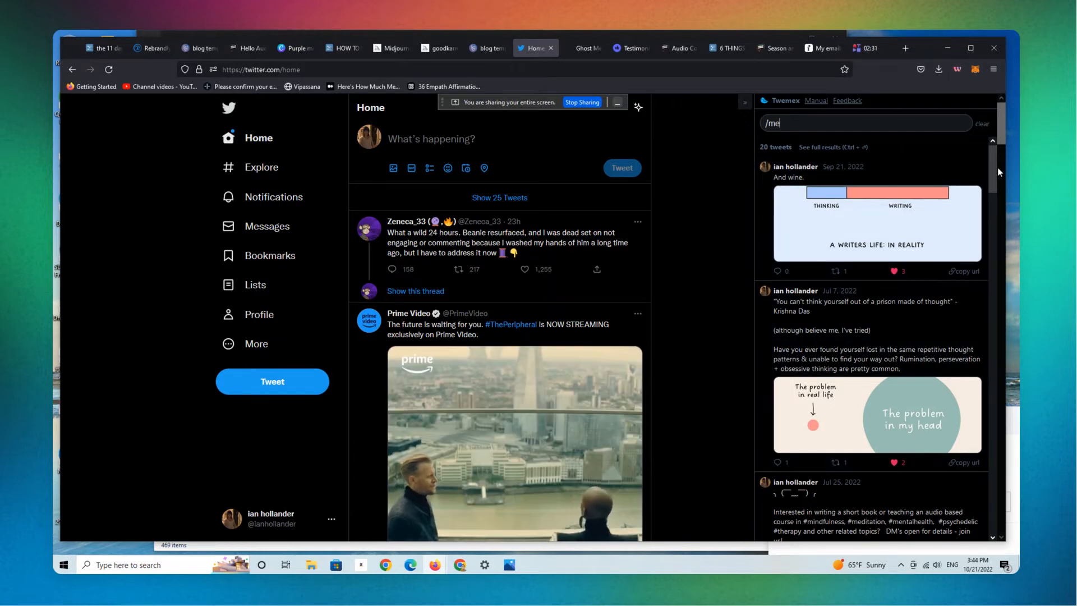
left_click_drag(992, 167, 987, 139)
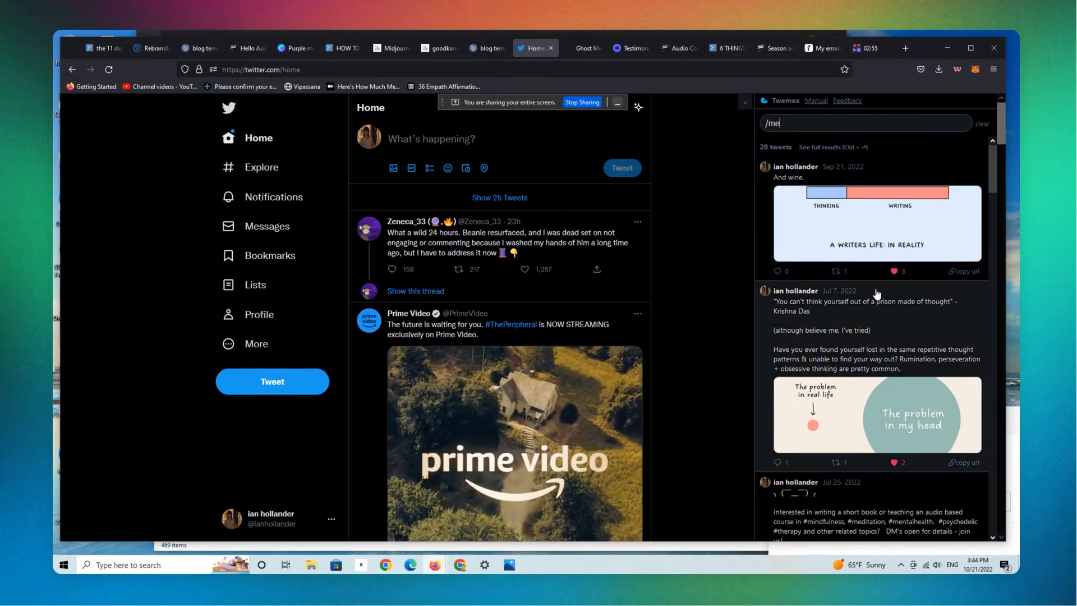
Copy the URL of the "And wine." tweet and import it into Testimonial as a single tweet added to the Wall of Love
left_click(960, 272)
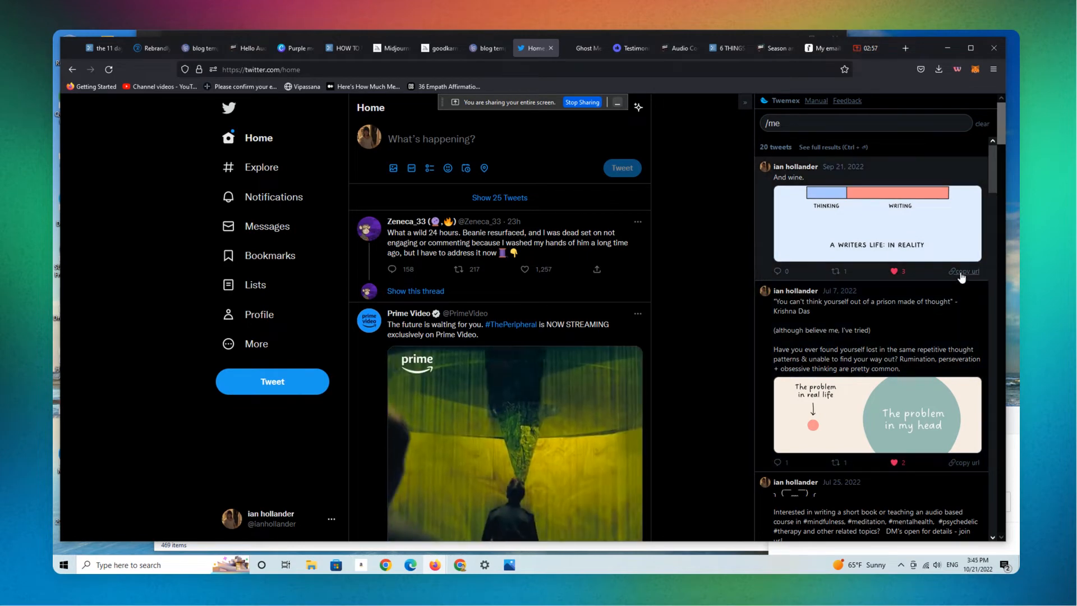
left_click(631, 48)
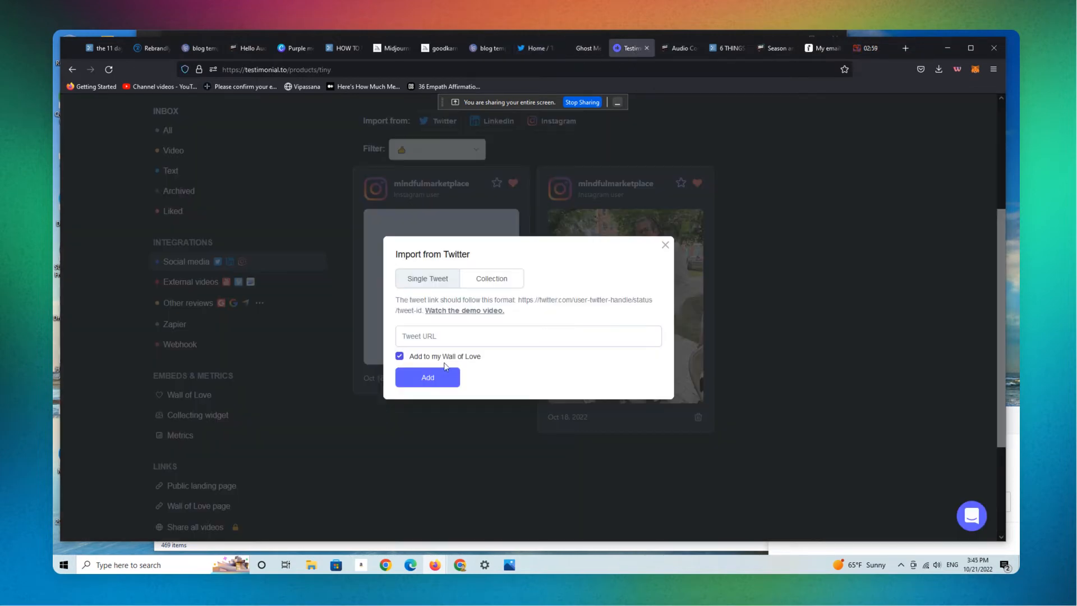
left_click(447, 332)
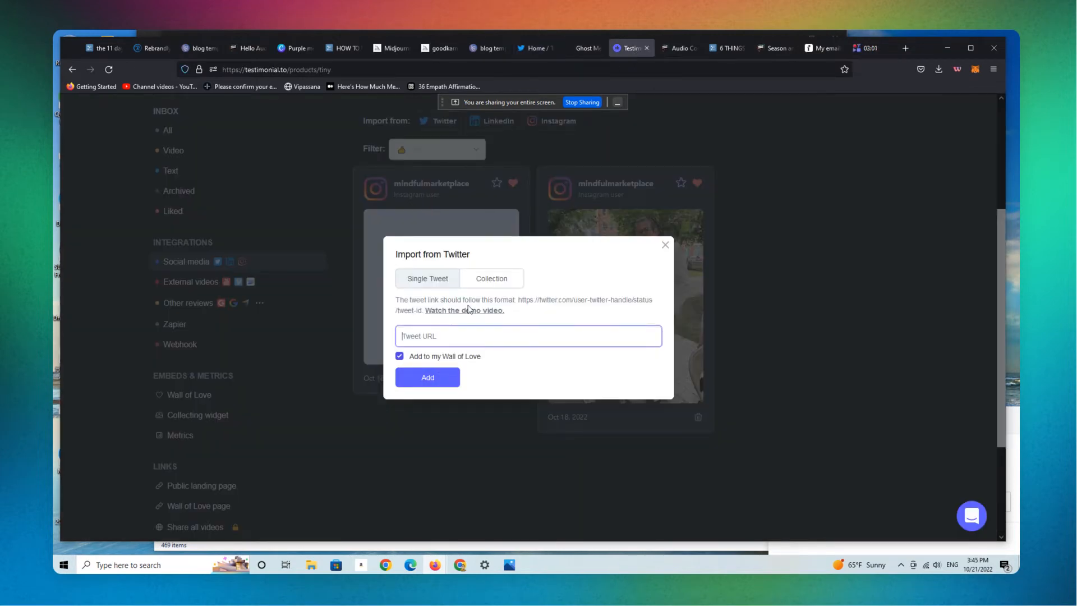
key("ctrl+v")
left_click(443, 384)
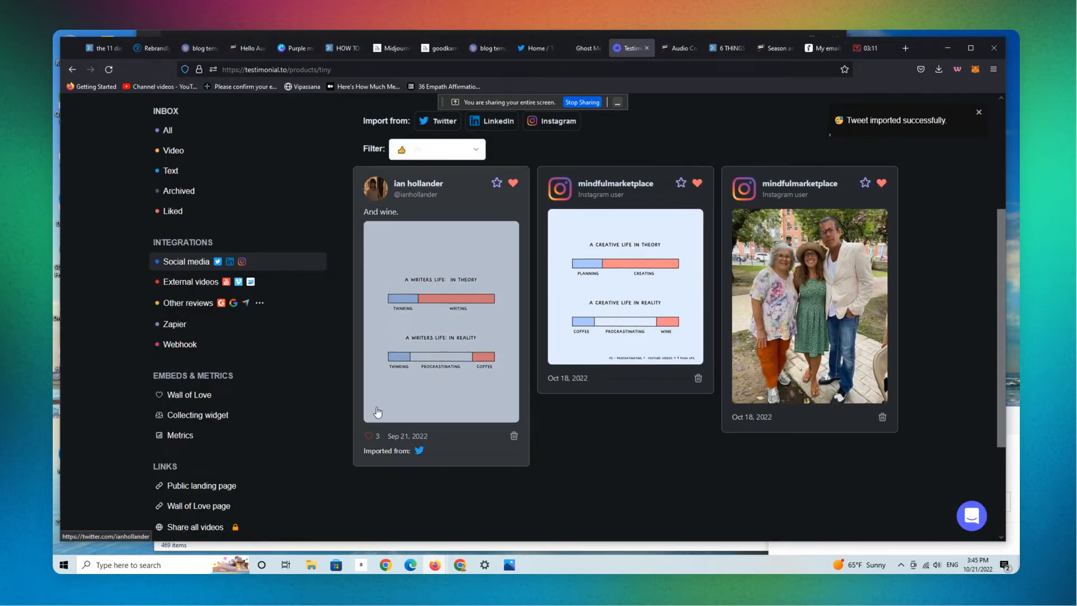
Return to Twitter, clear the Twemex search and open the BNO News profile from the home feed
left_click(541, 49)
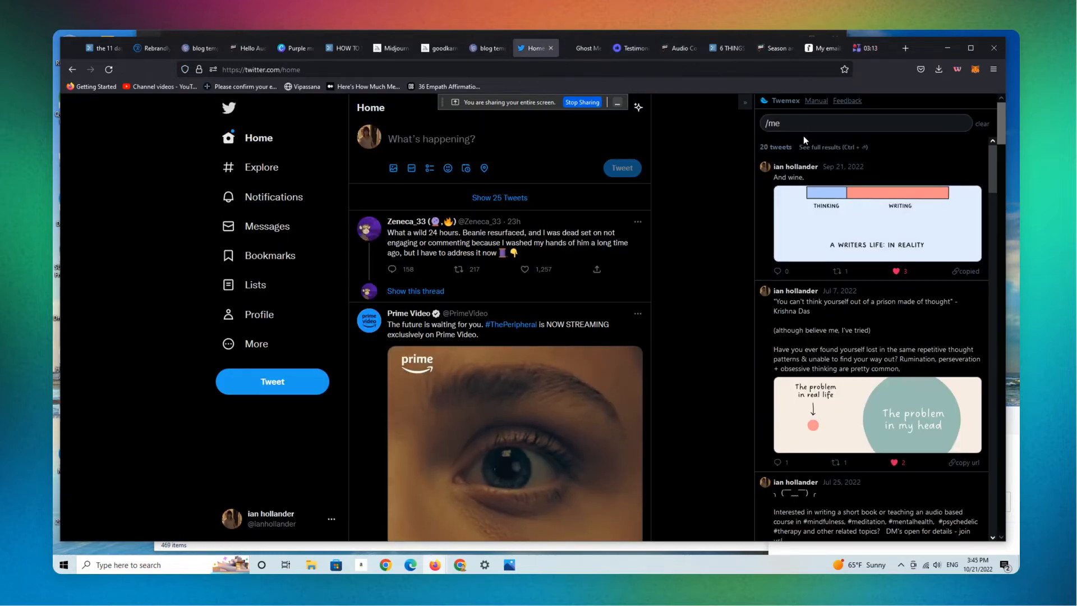
key("BackSpace")
key("BackSpace")
key("BackSpace")
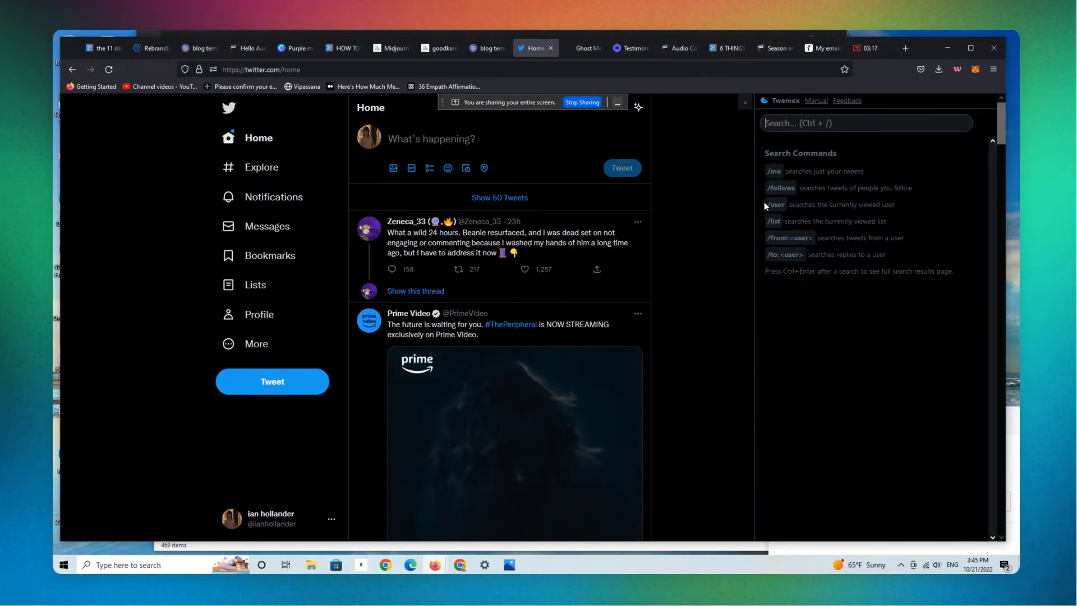
left_click(268, 143)
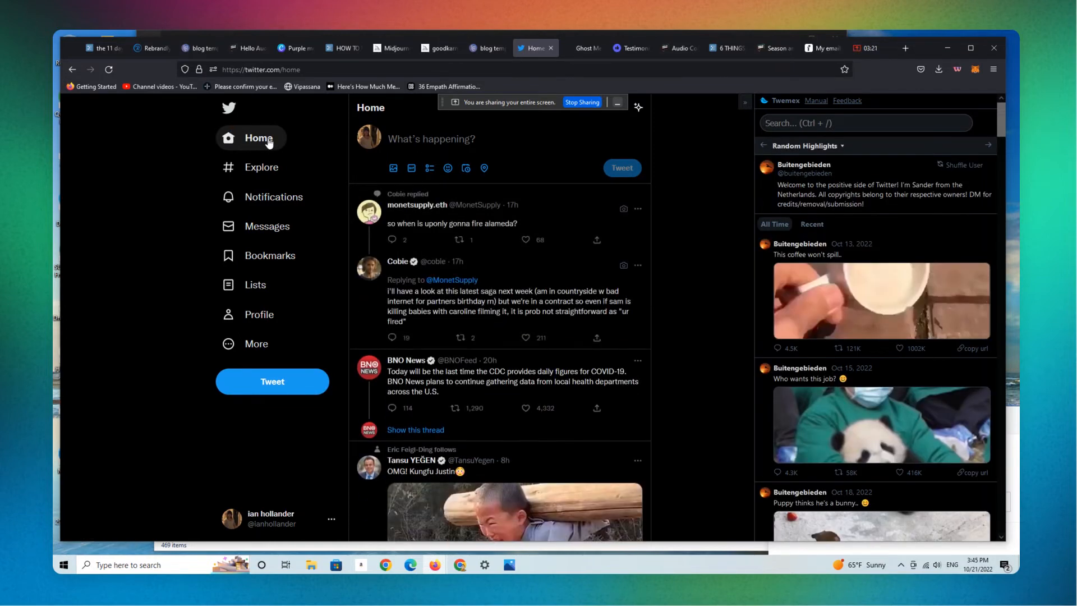
mouse_move(402, 267)
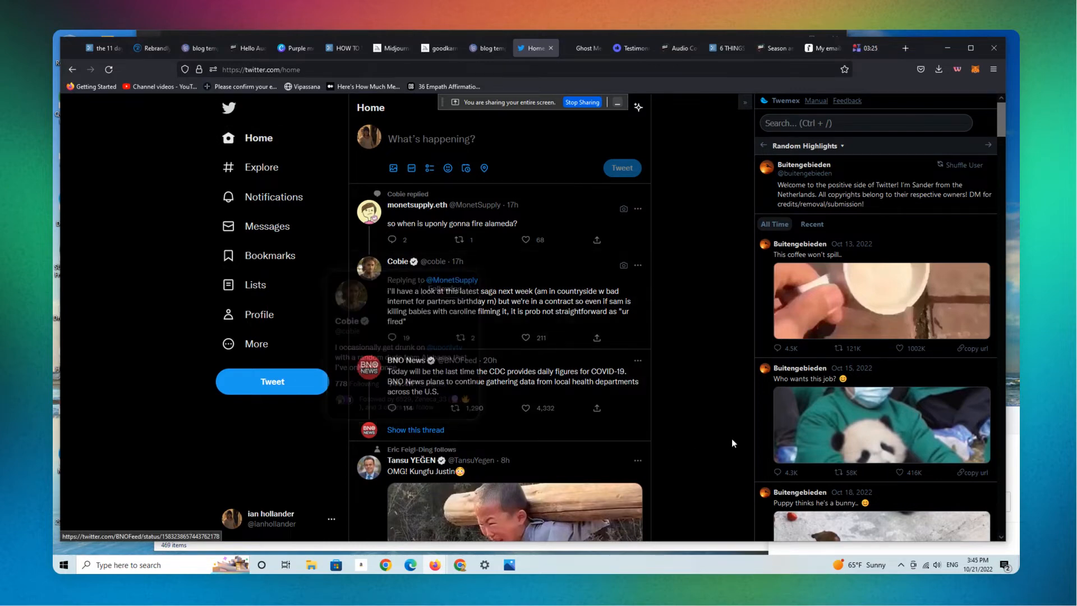
left_click(399, 361)
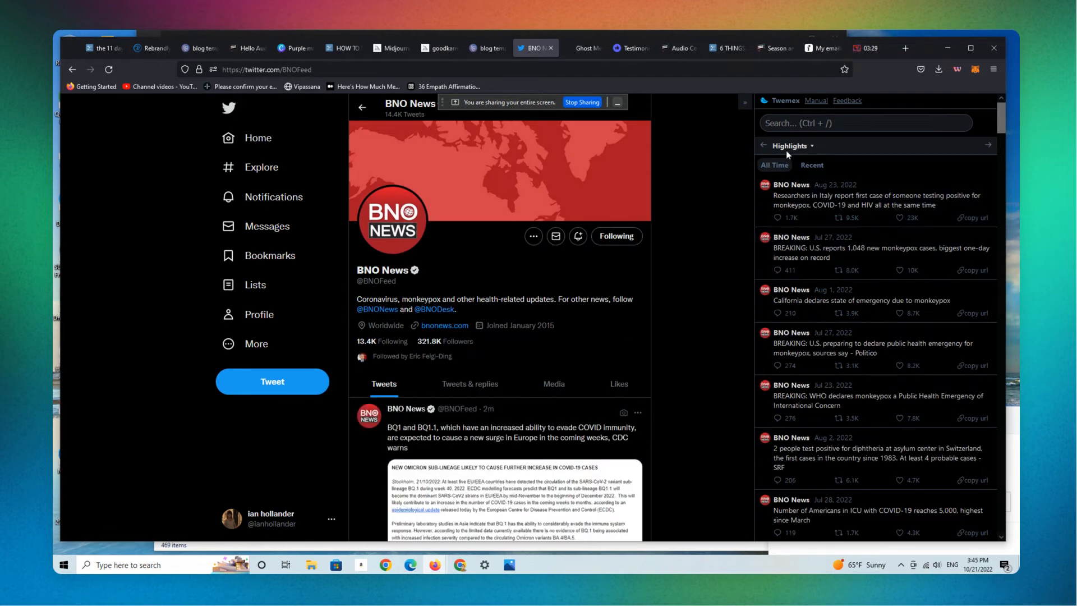
Copy the URL of BNO News' Aug 23, 2022 all-time highlight and import that tweet into Testimonial's Wall of Love
left_click(806, 166)
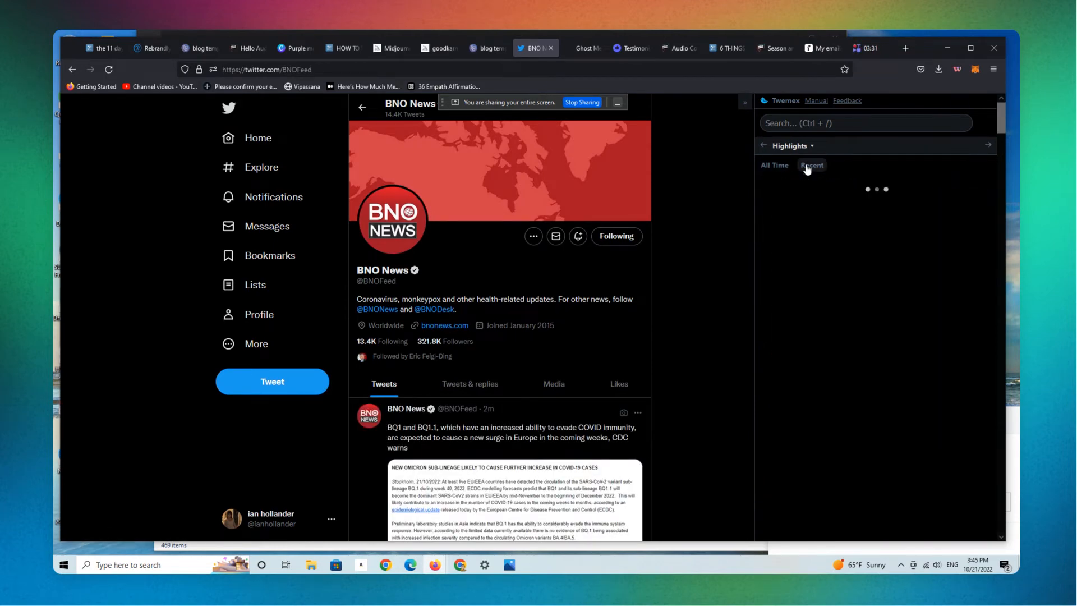
left_click(782, 173)
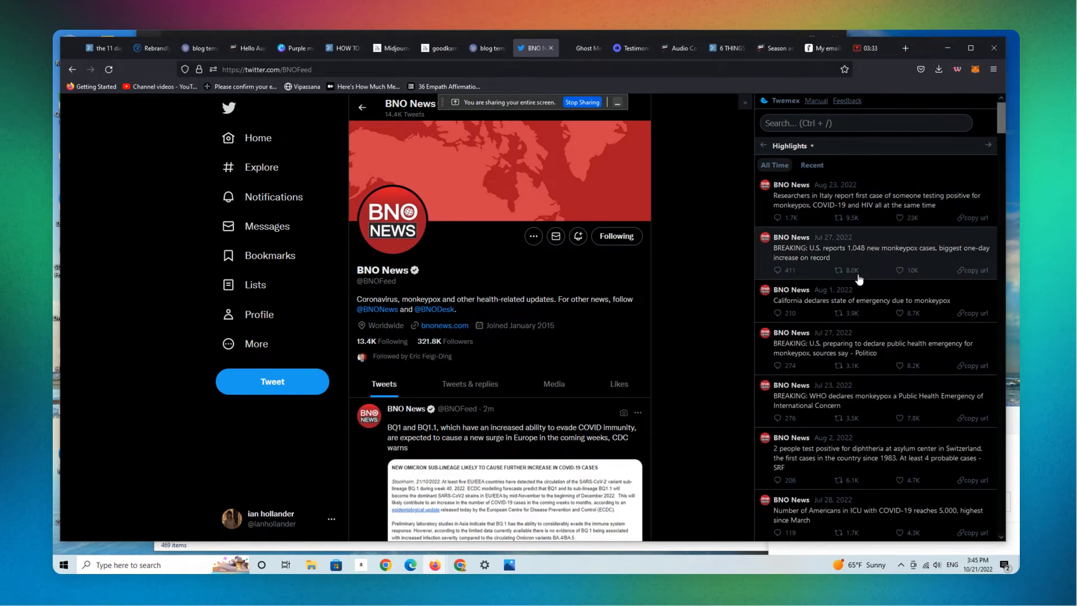
left_click(968, 223)
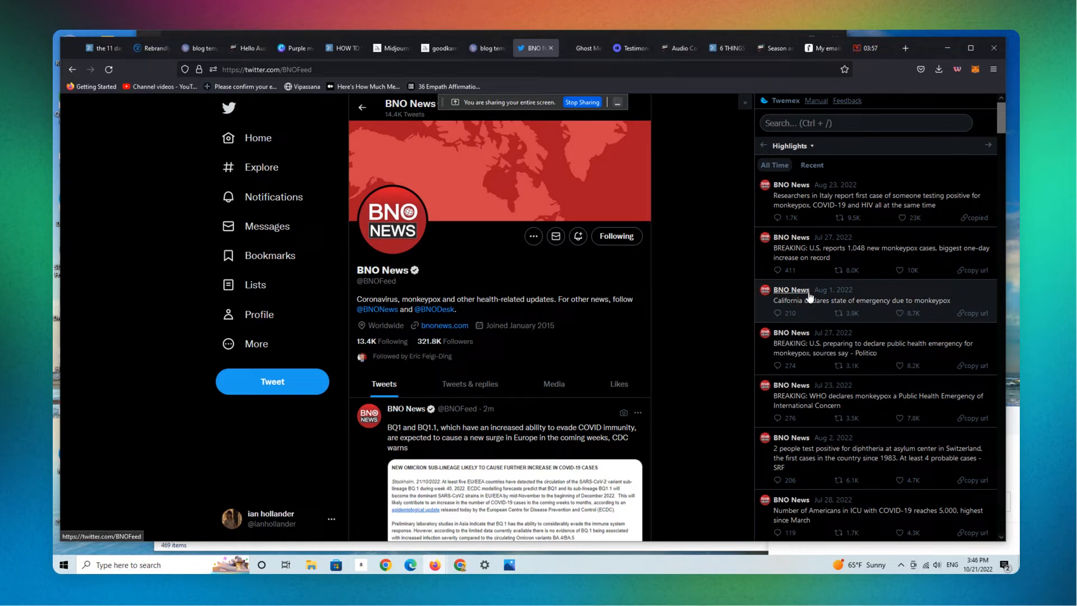
left_click(621, 51)
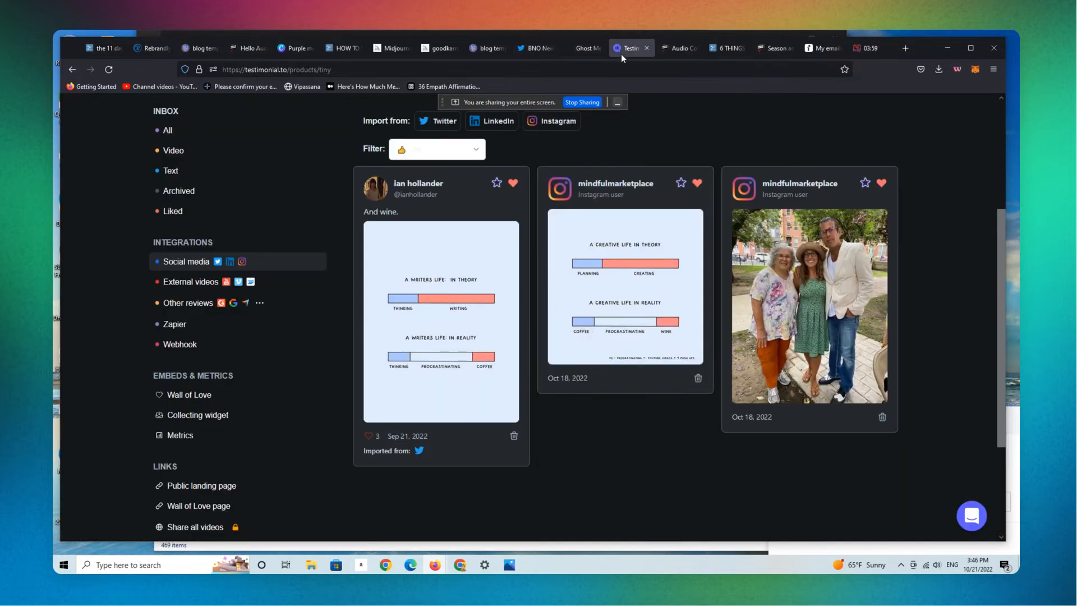
left_click(451, 123)
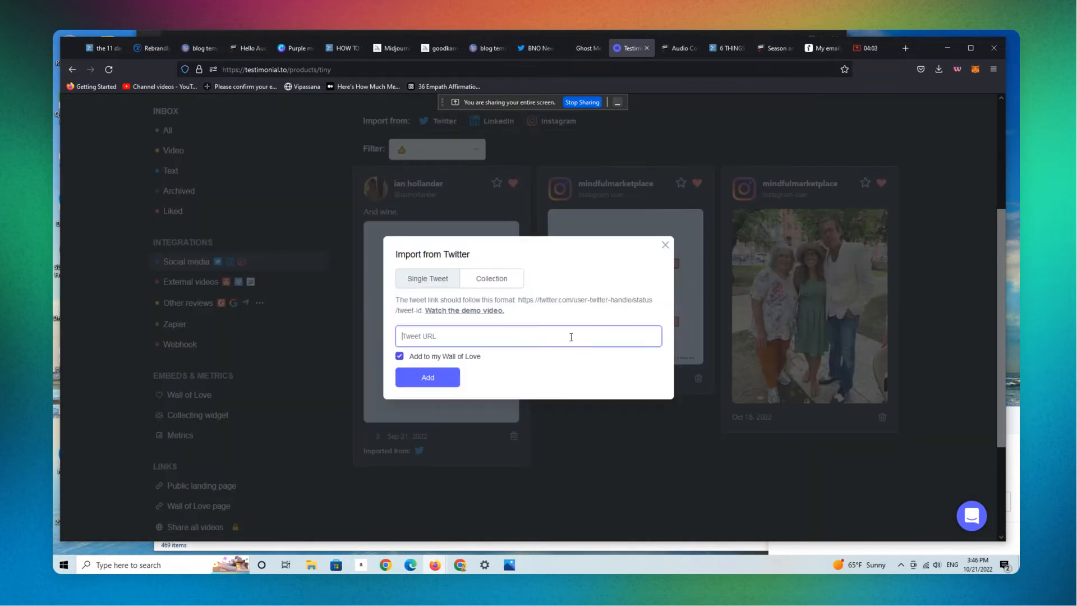
key("ctrl+v")
left_click(428, 377)
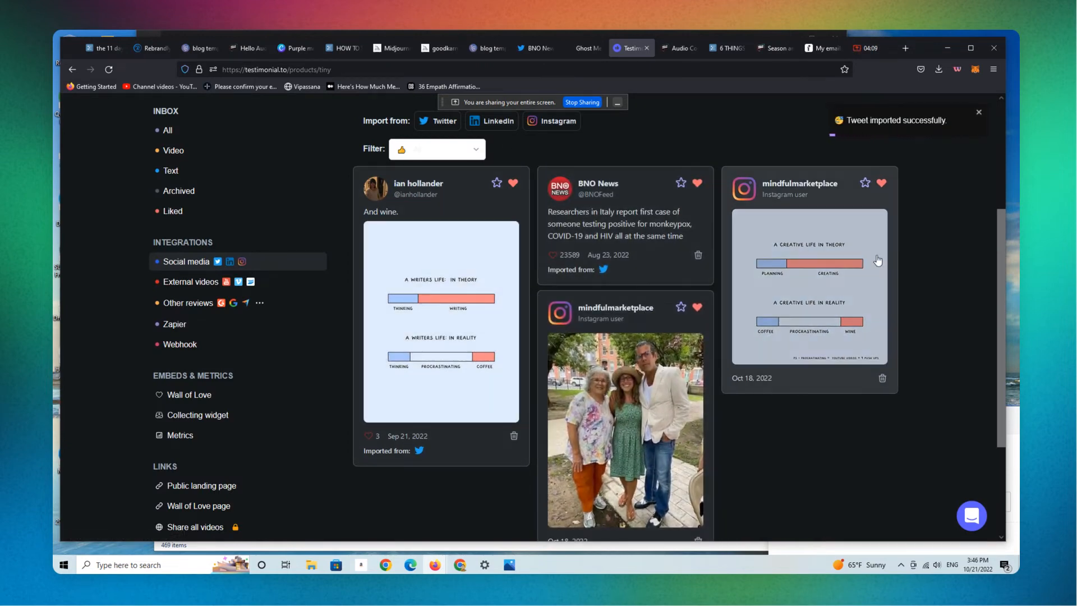
Open the Wall of Love page and look through its testimonials down to the imported tweets
left_click_drag(1000, 288, 988, 364)
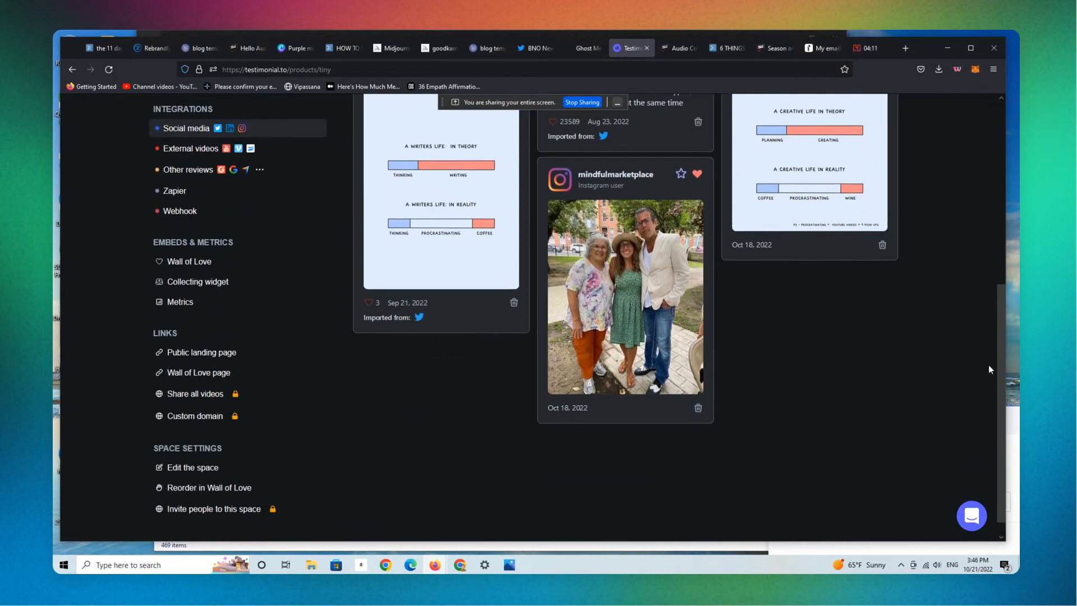
left_click(207, 373)
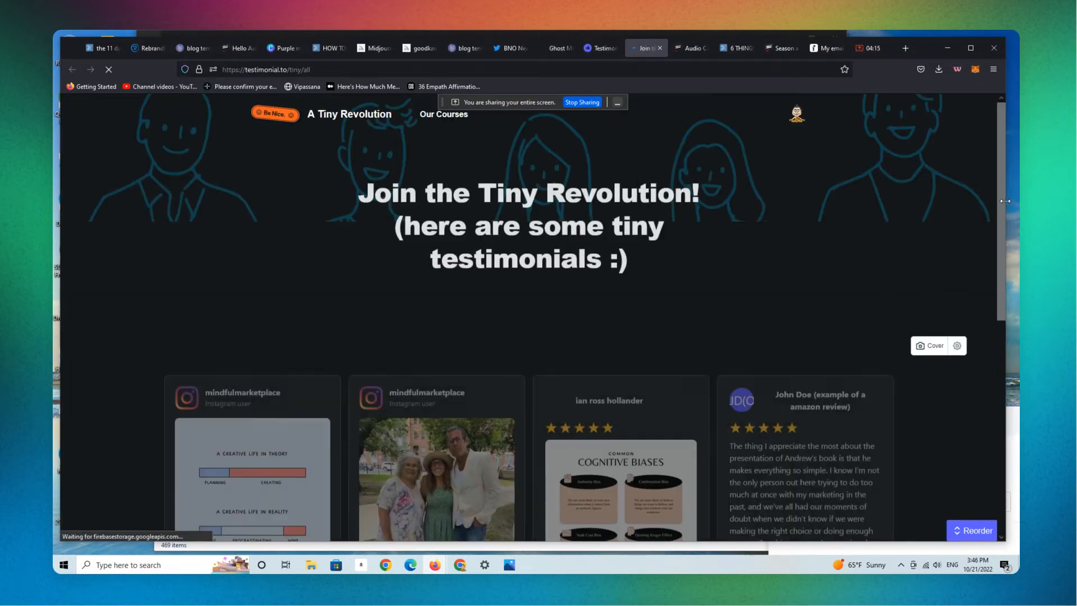
left_click_drag(1000, 142, 953, 265)
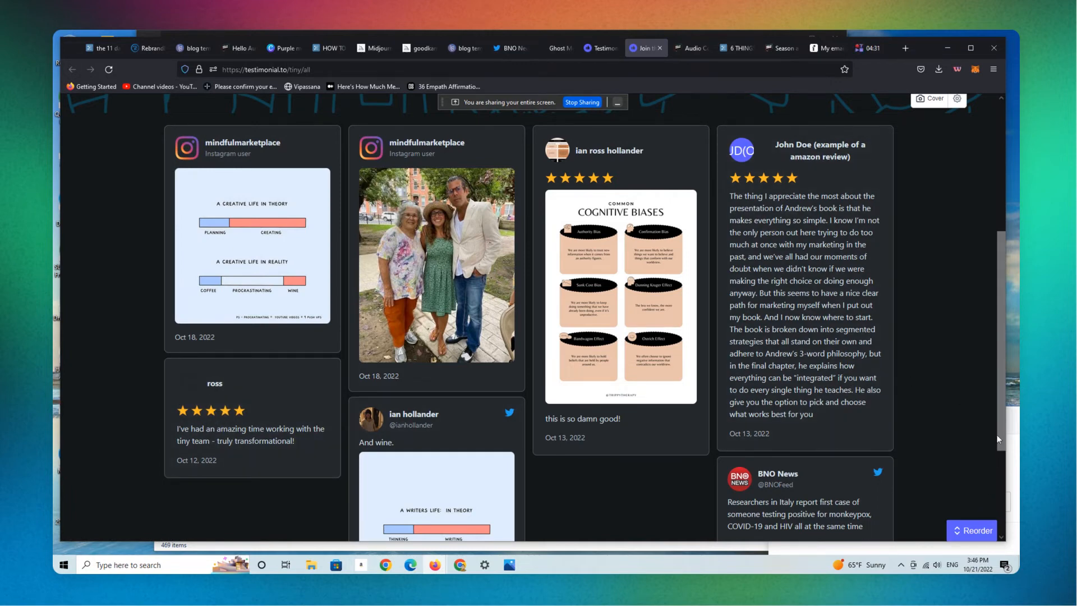
scroll(999, 476, "down", 3)
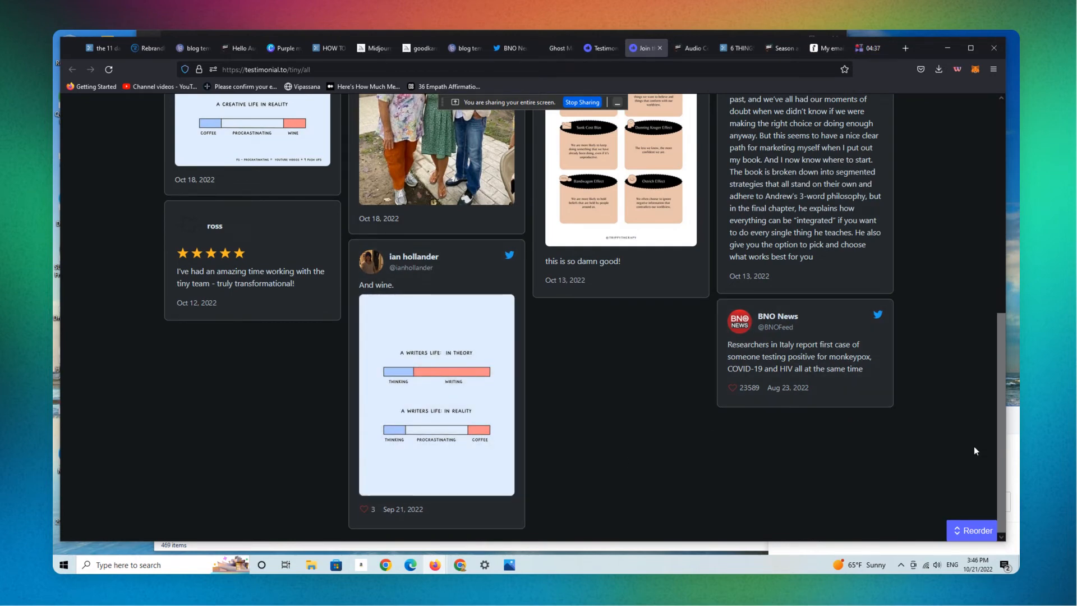
Reorder the Wall of Love with the example Amazon review first, the Instagram group photo second and the "A creative life" Instagram post sixth
left_click(964, 533)
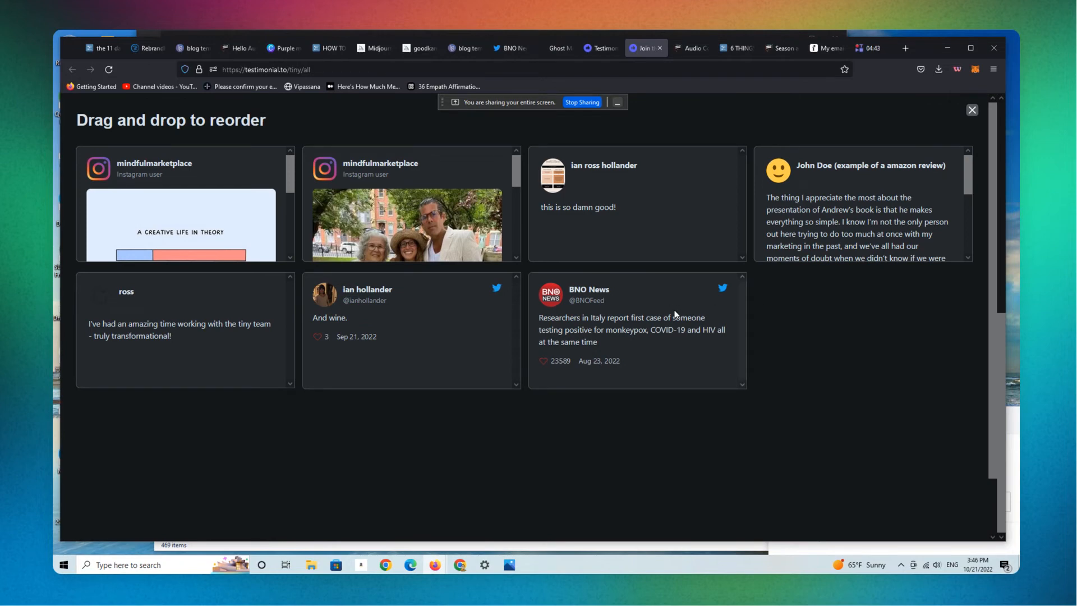
left_click_drag(416, 166, 437, 295)
left_click_drag(183, 163, 183, 308)
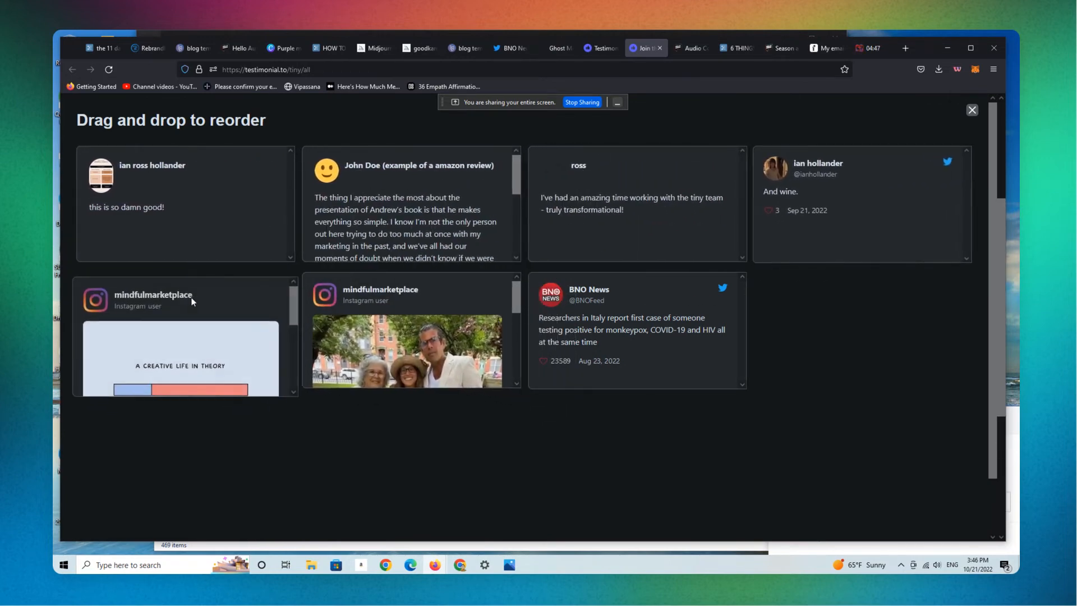
left_click_drag(487, 187, 270, 187)
left_click_drag(456, 328, 449, 189)
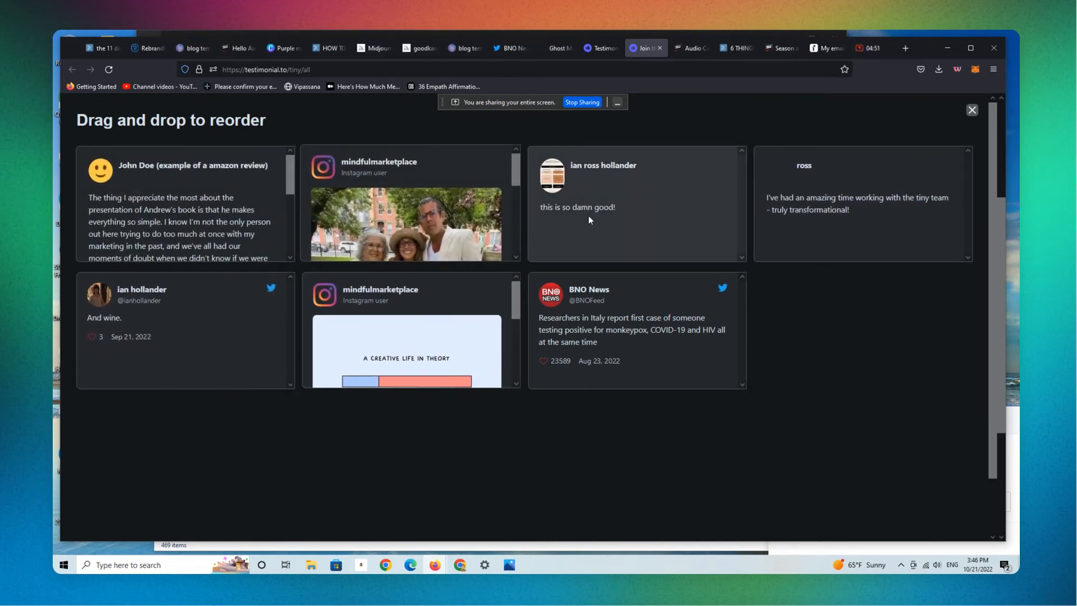
left_click(973, 110)
mouse_move(1001, 237)
left_mouse_down()
mouse_move(1004, 411)
mouse_move(1010, 230)
mouse_move(1002, 403)
mouse_move(994, 217)
left_mouse_up()
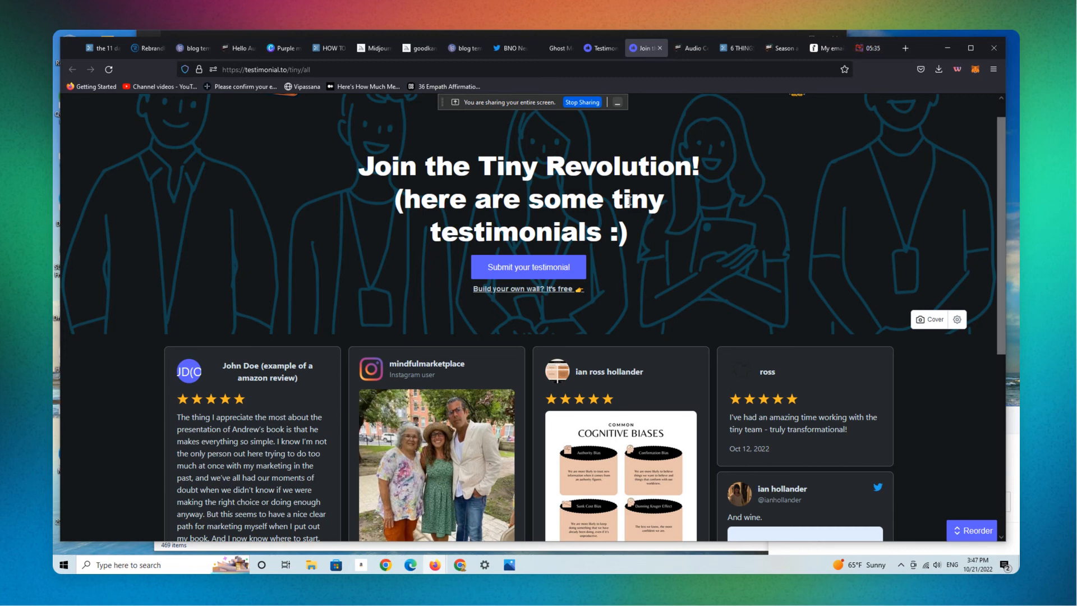
left_click_drag(1001, 326, 978, 290)
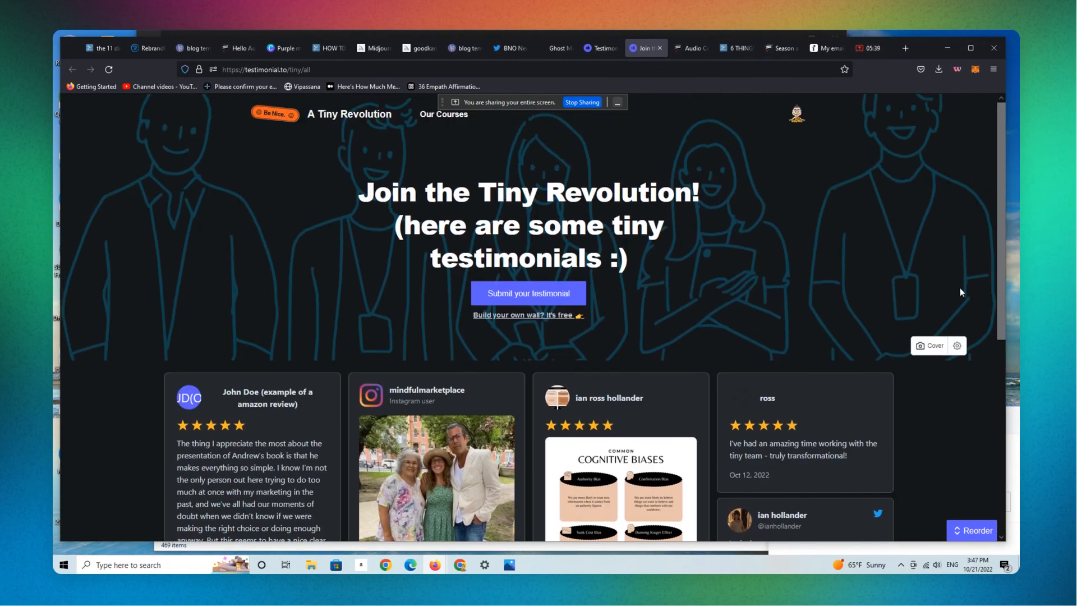